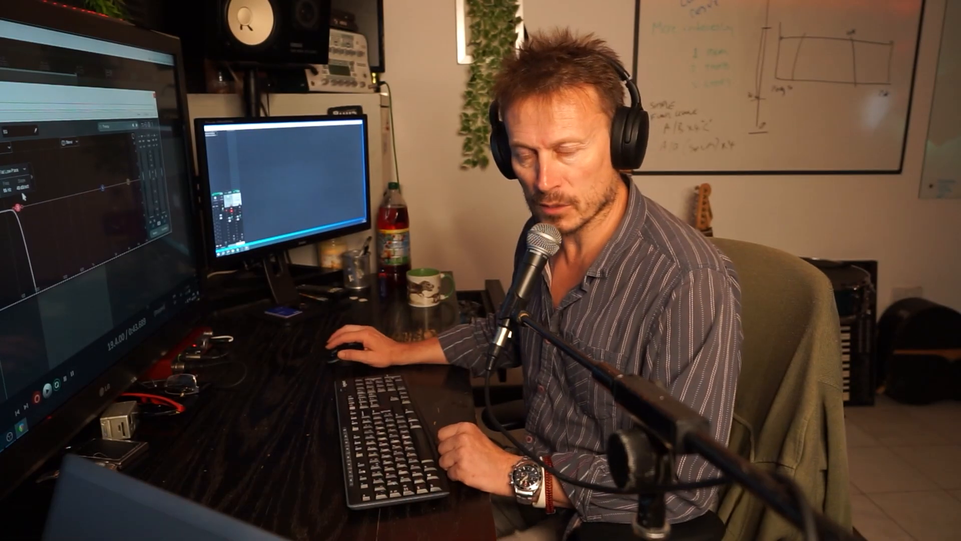
# Close the LF track's equalizer and duplicate the LF track for a midrange track named MF.
pyautogui.press('space')
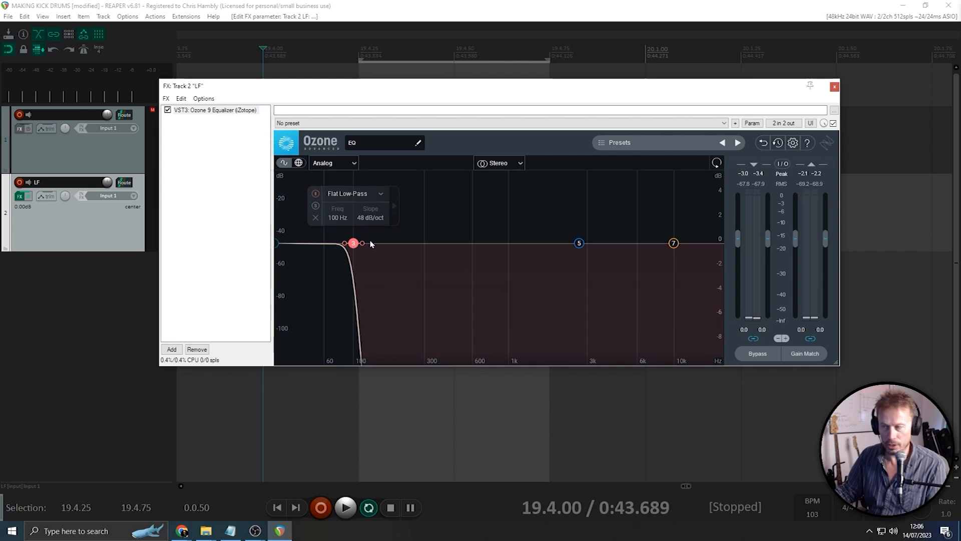
pyautogui.click(834, 86)
pyautogui.rightClick(122, 210)
pyautogui.click(150, 300)
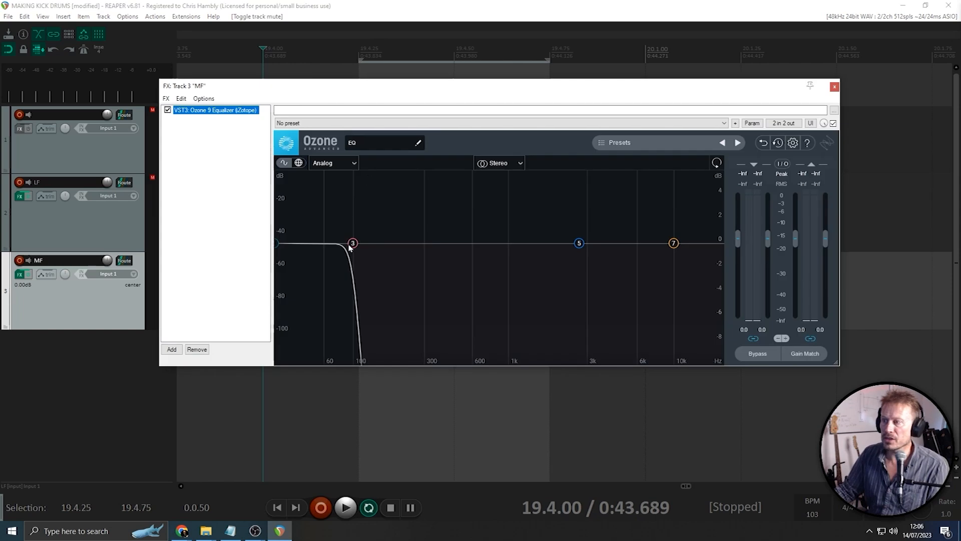
# Change band 3 of the MF track's equalizer to a flat high-pass at 100 Hz with a 48 dB/oct slope.
pyautogui.click(353, 243)
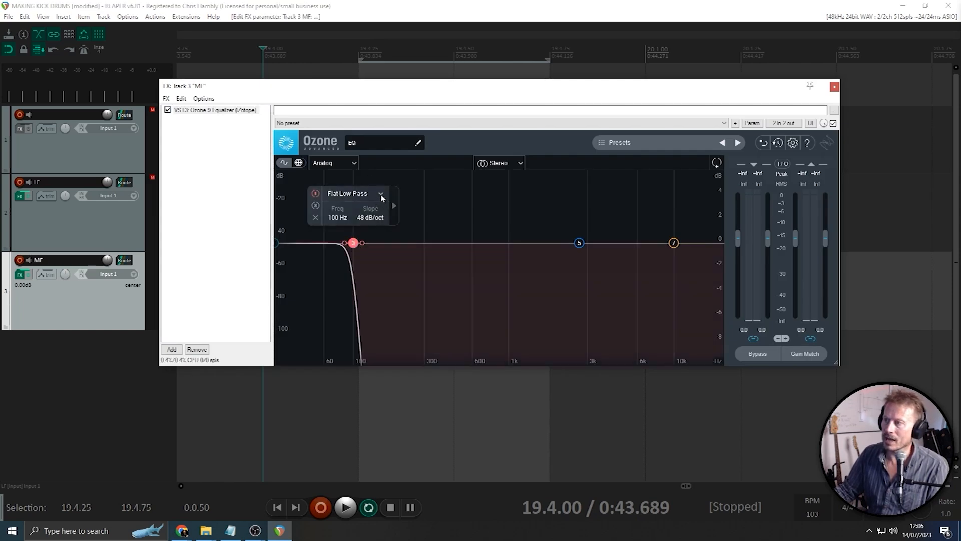
pyautogui.click(381, 195)
pyautogui.moveTo(377, 259)
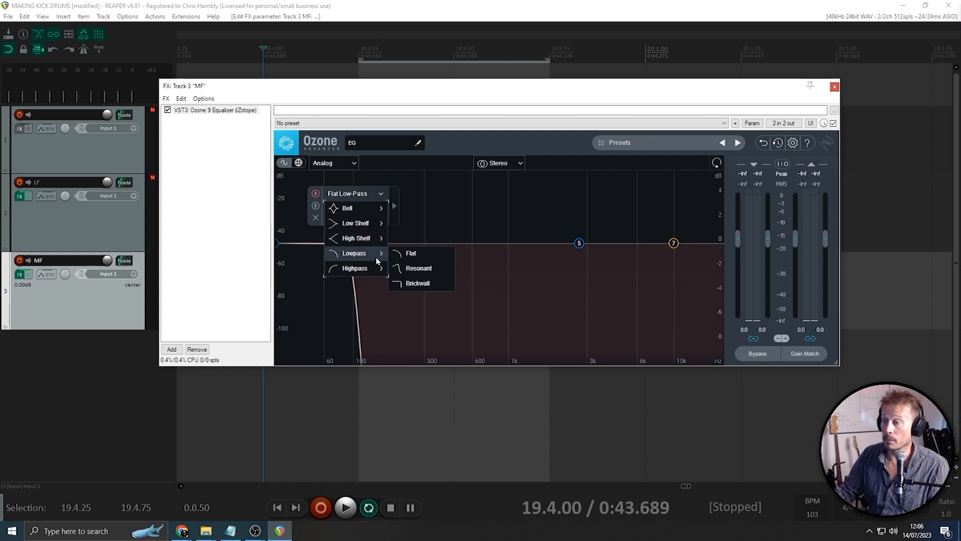
pyautogui.click(410, 269)
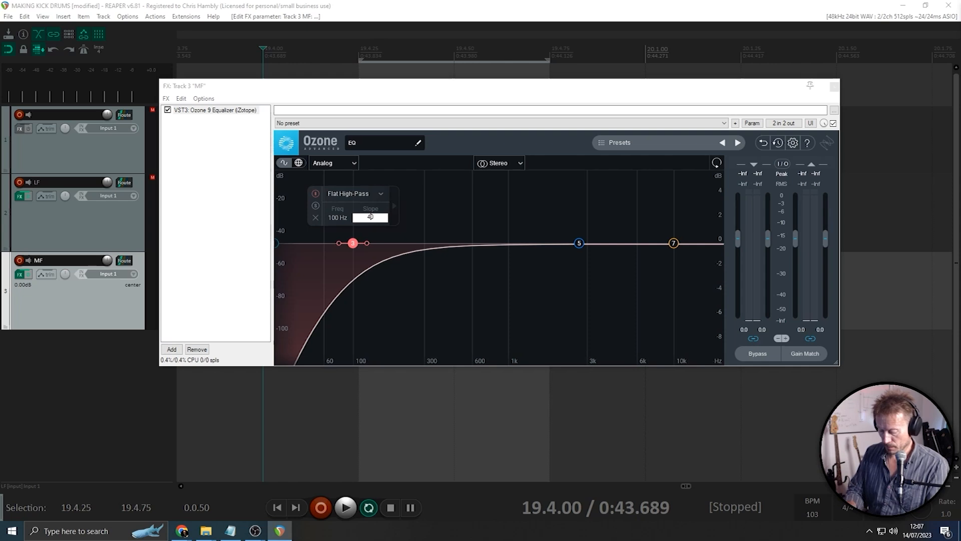
pyautogui.press('Return')
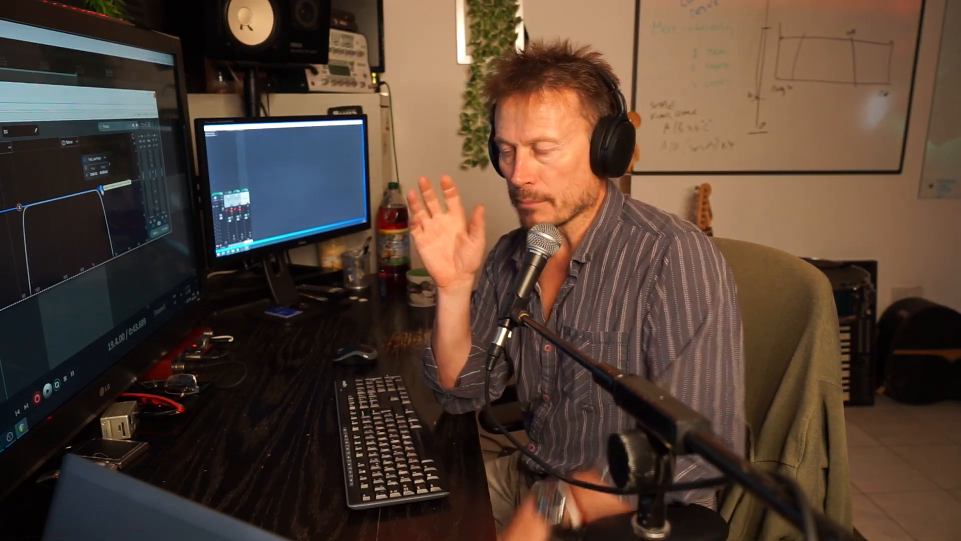
# Sweep the flat low-pass cutoff of band 5 on the MF track during playback and settle it at 2000 Hz.
pyautogui.press('space')
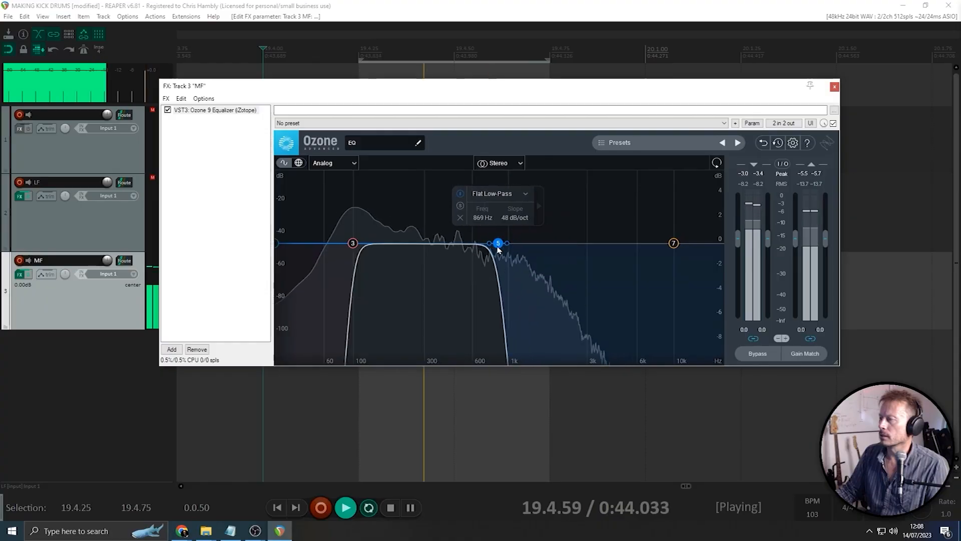
pyautogui.moveTo(500, 251); pyautogui.dragTo(572, 249)
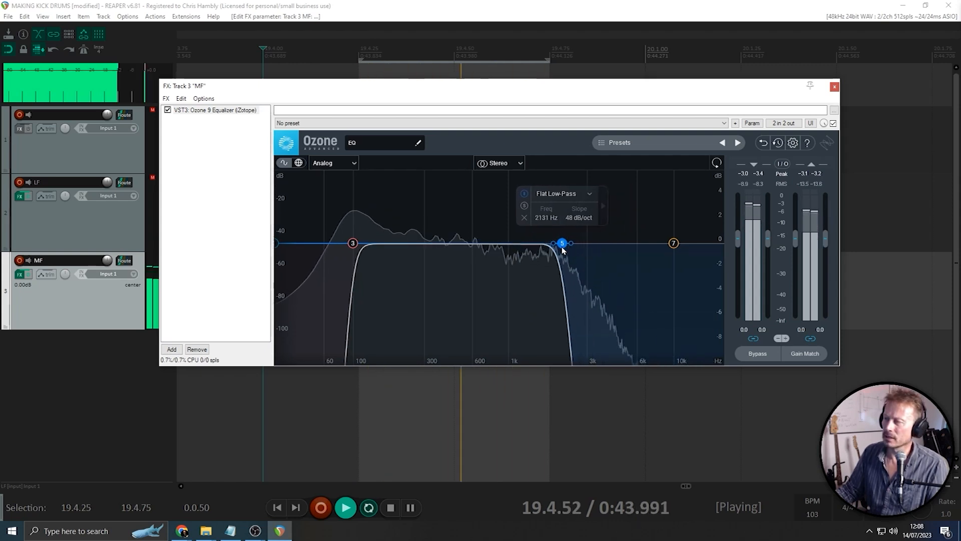
pyautogui.moveTo(563, 251); pyautogui.dragTo(564, 250)
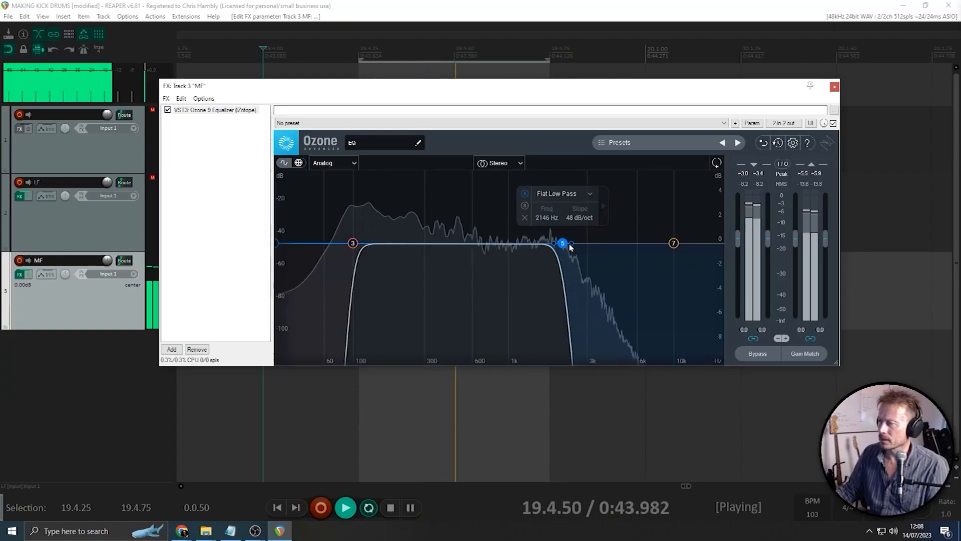
pyautogui.moveTo(570, 248)
pyautogui.mouseDown()
pyautogui.moveTo(578, 250)
pyautogui.moveTo(554, 253)
pyautogui.mouseUp()
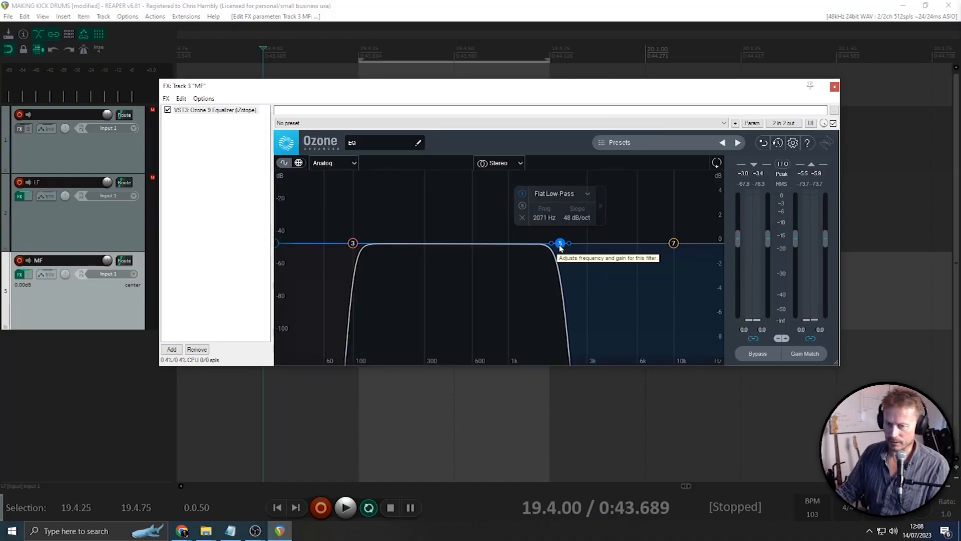
pyautogui.press('space')
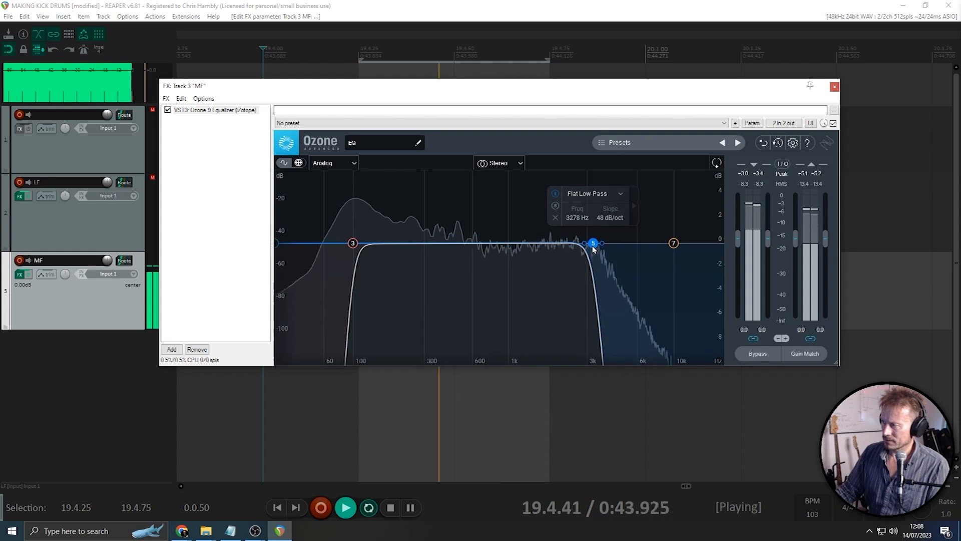
pyautogui.press('space')
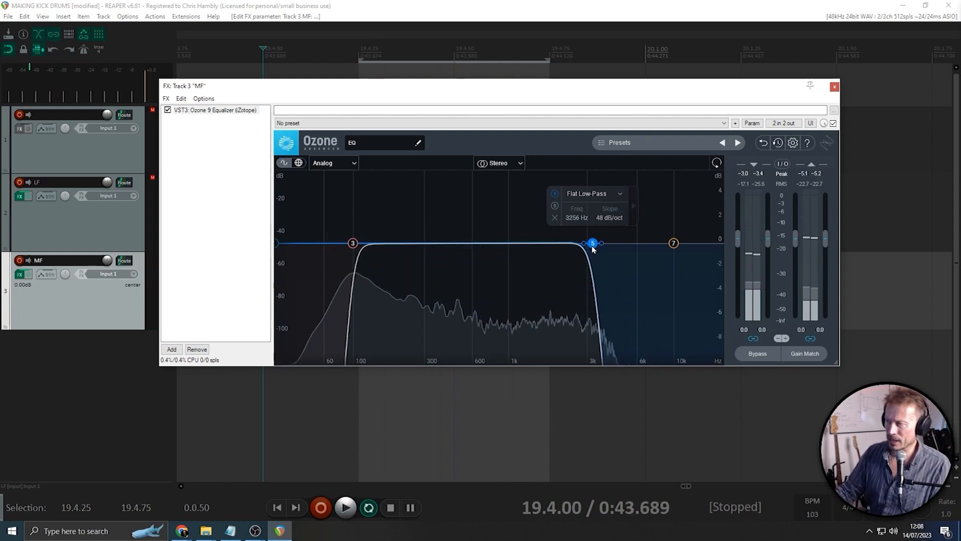
pyautogui.press('space')
pyautogui.moveTo(568, 255); pyautogui.dragTo(554, 255)
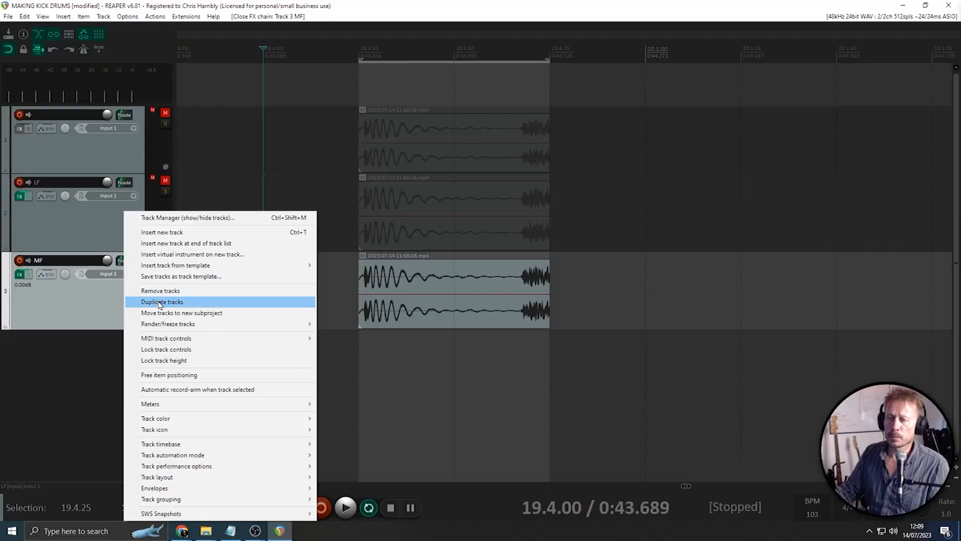
# Duplicate the MF track as HF and make its equalizer's band 5 a flat high-pass at 2000 Hz with a 48 dB/oct slope.
pyautogui.click(160, 302)
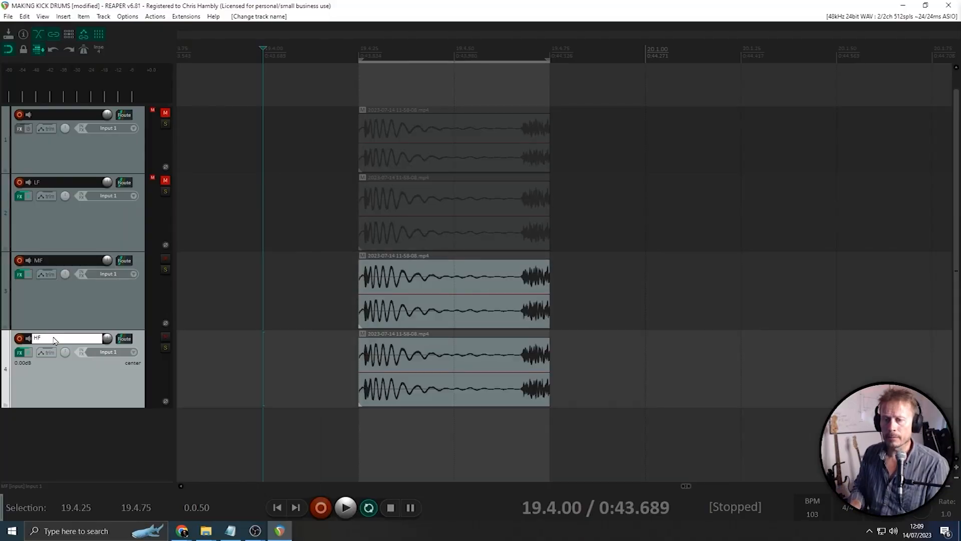
pyautogui.click(20, 354)
pyautogui.click(557, 244)
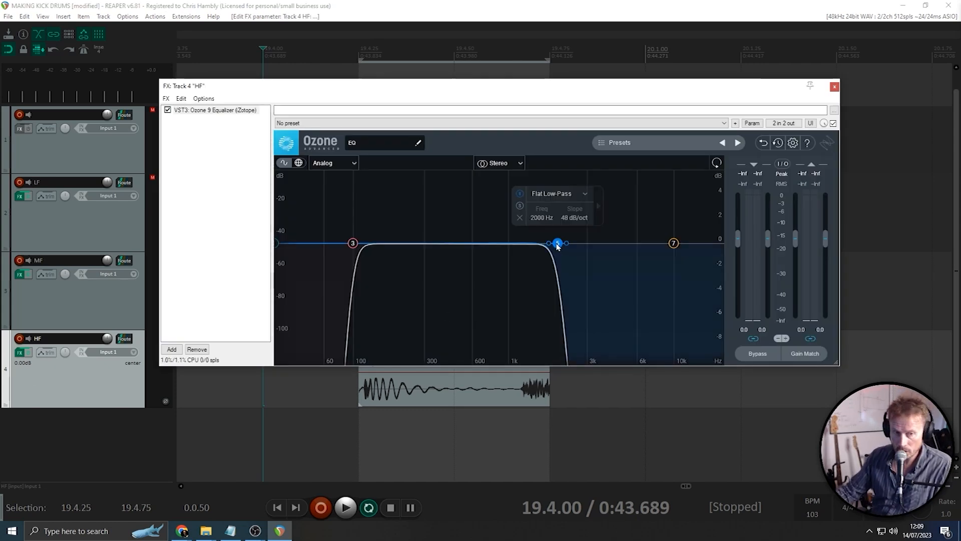
pyautogui.click(584, 194)
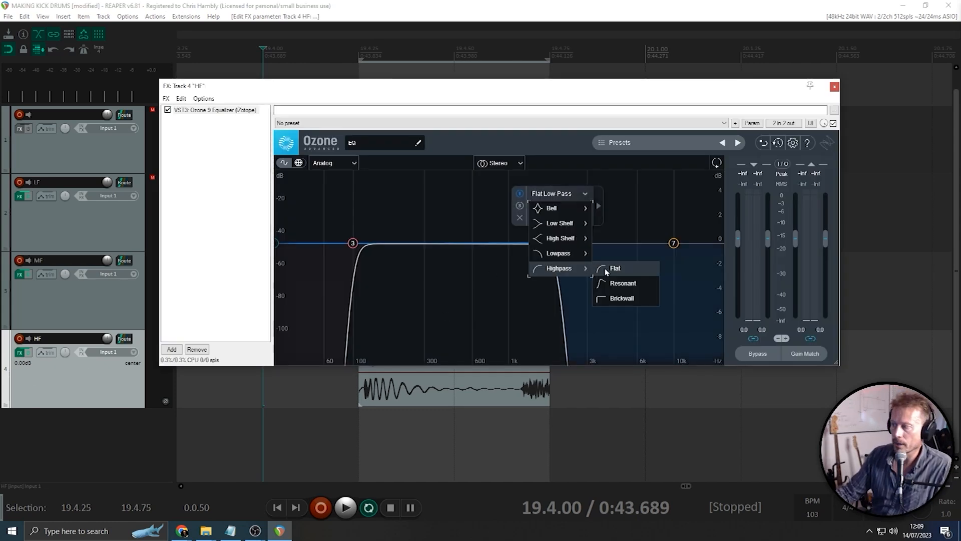
pyautogui.click(605, 269)
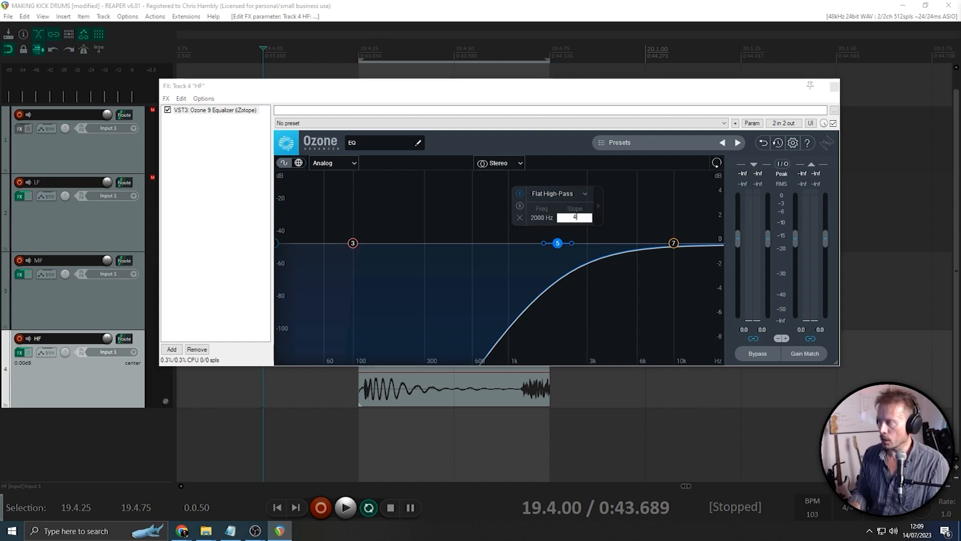
pyautogui.press('Return')
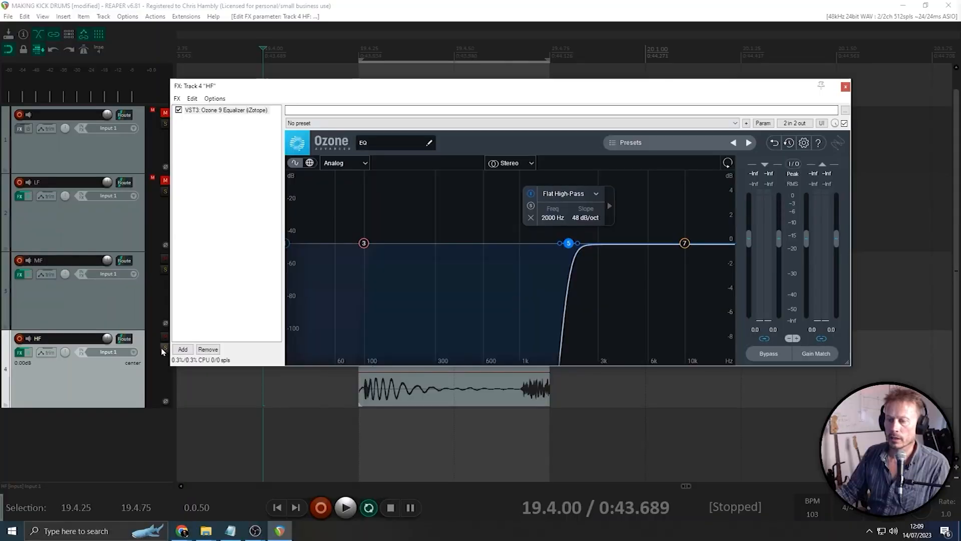
# Audition the HF track in solo, close its equalizer, and listen to the LF, MF and HF tracks together.
pyautogui.press('space')
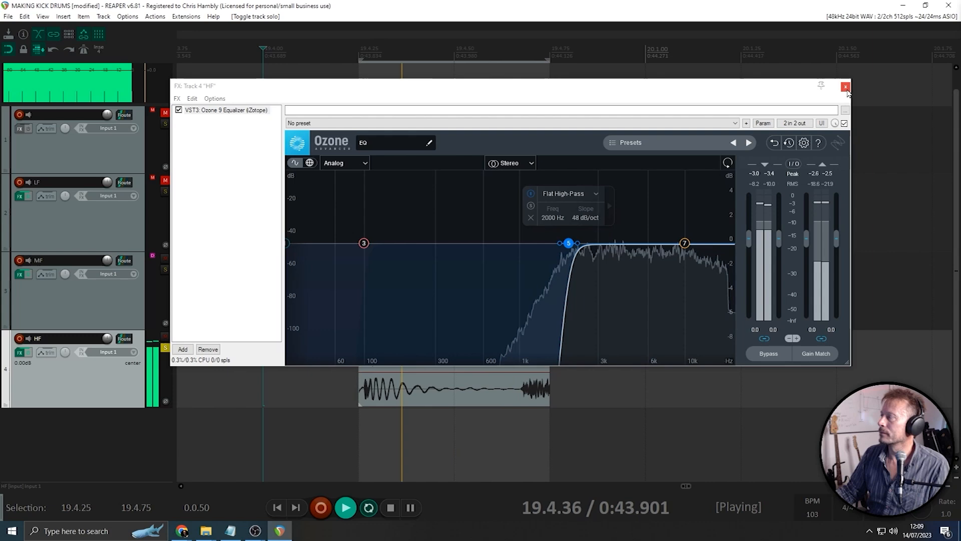
pyautogui.click(846, 88)
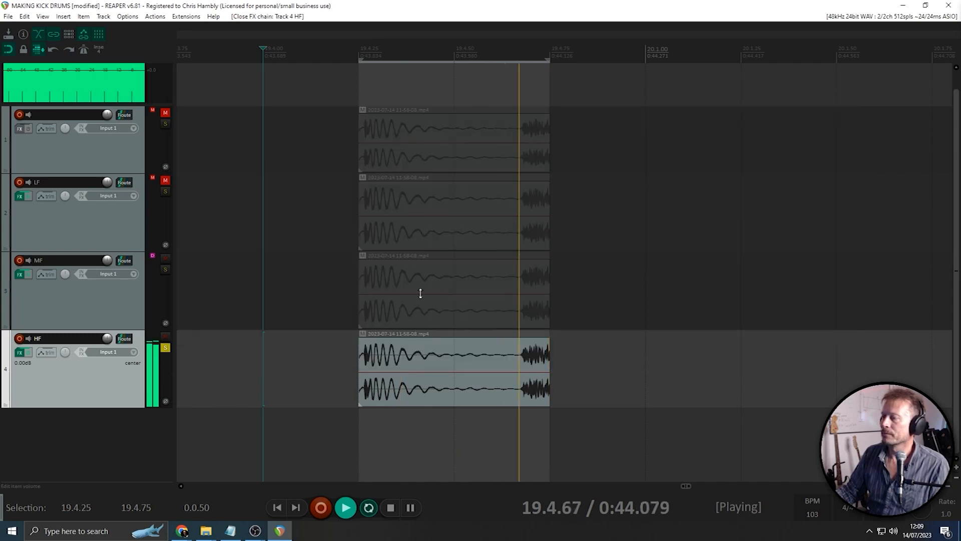
pyautogui.press('space')
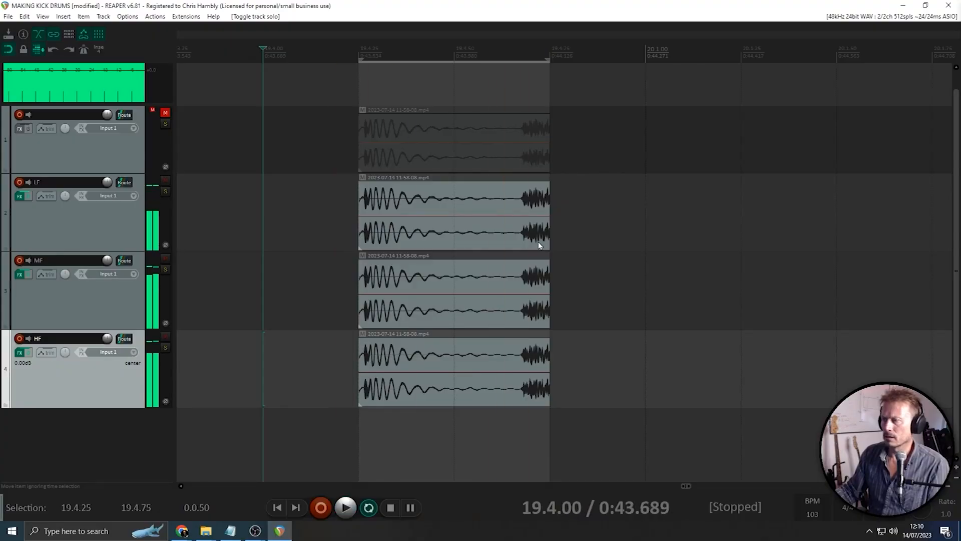
pyautogui.press('space')
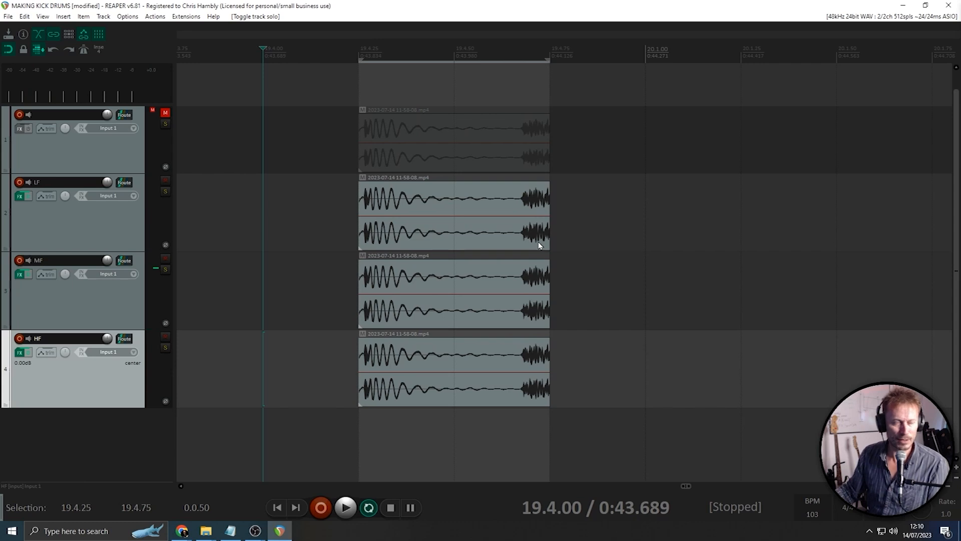
# Trim the ends of the LF, MF and HF clips to remove the noise burst at their tails.
pyautogui.click(506, 232)
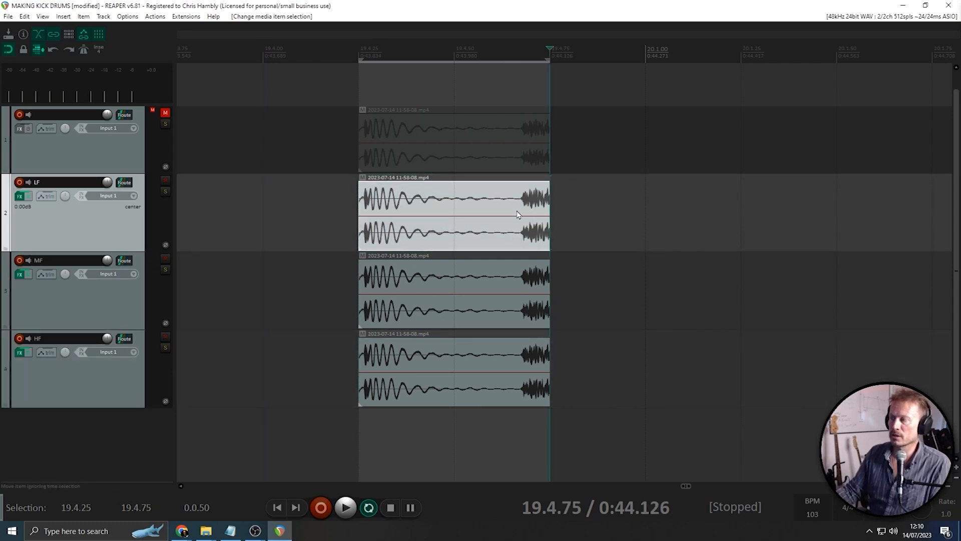
pyautogui.scroll(4, 523, 215)
pyautogui.scroll(-1, 524, 210)
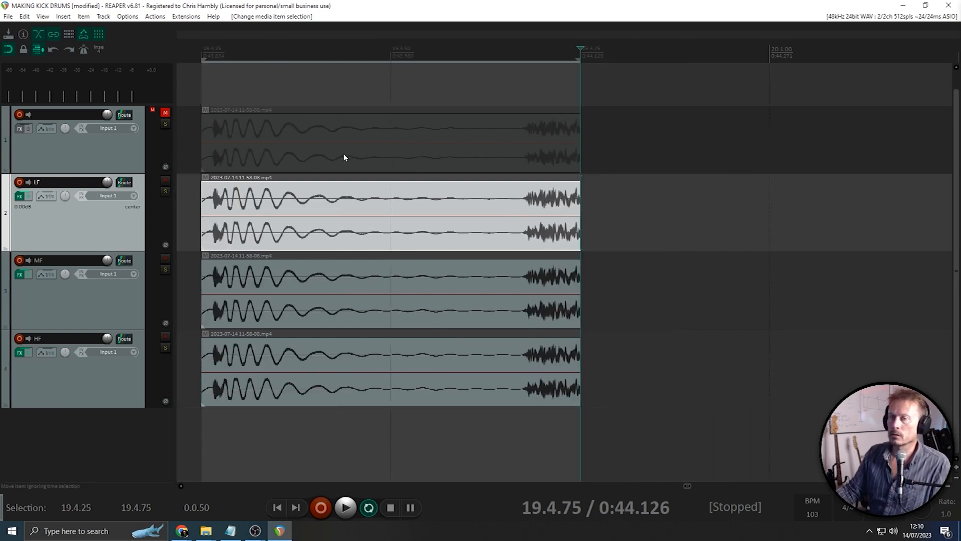
pyautogui.moveTo(577, 230); pyautogui.dragTo(519, 230)
pyautogui.scroll(-4, 454, 293)
pyautogui.moveTo(472, 303); pyautogui.dragTo(439, 301)
pyautogui.click(473, 376)
pyautogui.moveTo(473, 376); pyautogui.dragTo(454, 375)
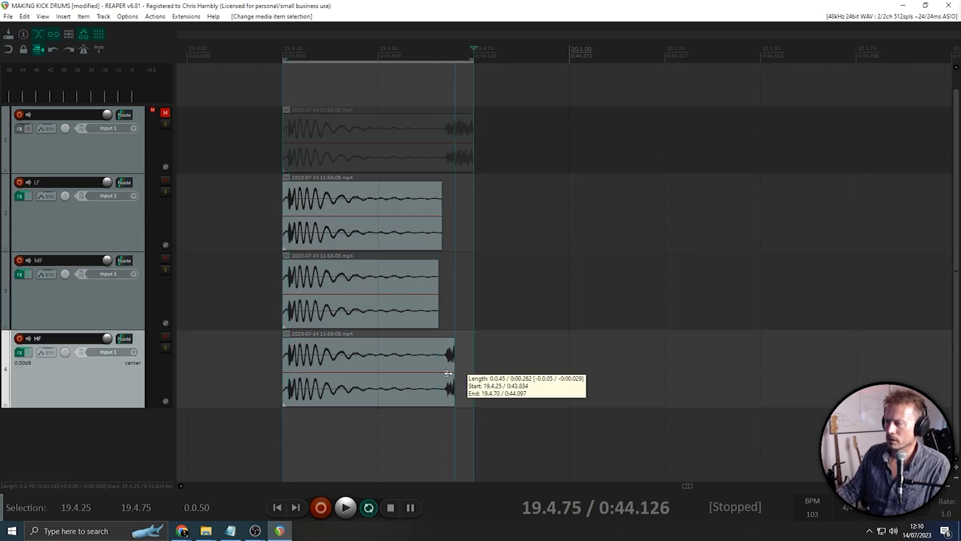
pyautogui.moveTo(453, 375); pyautogui.dragTo(426, 375)
# Play the trimmed kick from its start, and shorten the MF clip to end at 19.4.50 and the HF clip slightly earlier.
pyautogui.click(254, 51)
pyautogui.press('space')
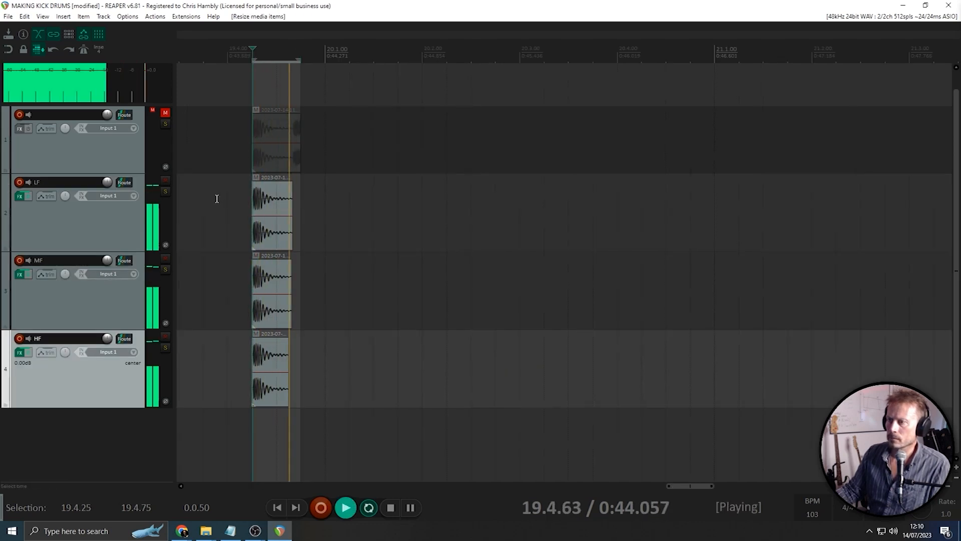
pyautogui.scroll(6, 226, 201)
pyautogui.press('space')
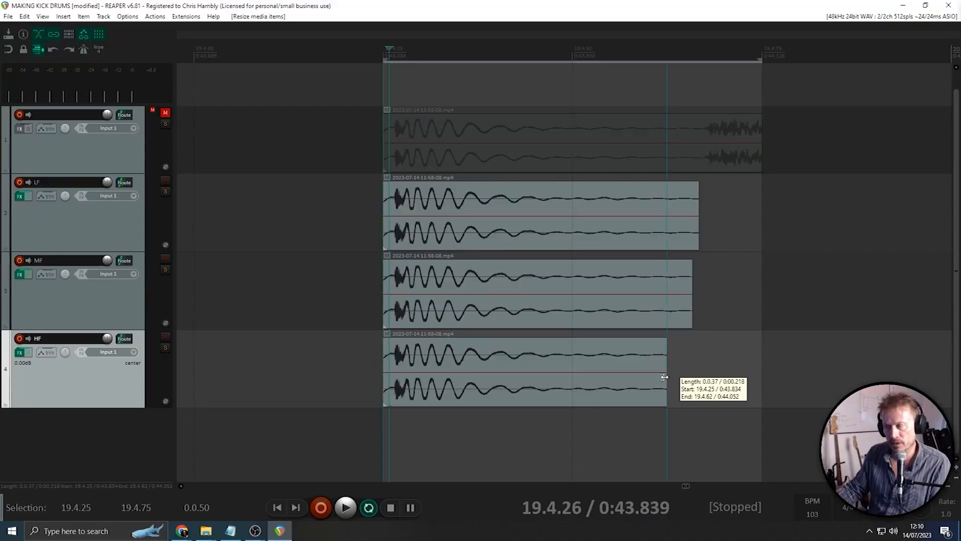
pyautogui.moveTo(664, 376); pyautogui.dragTo(551, 371)
pyautogui.moveTo(693, 302); pyautogui.dragTo(573, 301)
# Add a fade-out of 0.029 s to the end of the HF clip and 0.025 s to the MF clip.
pyautogui.moveTo(548, 368); pyautogui.dragTo(493, 348)
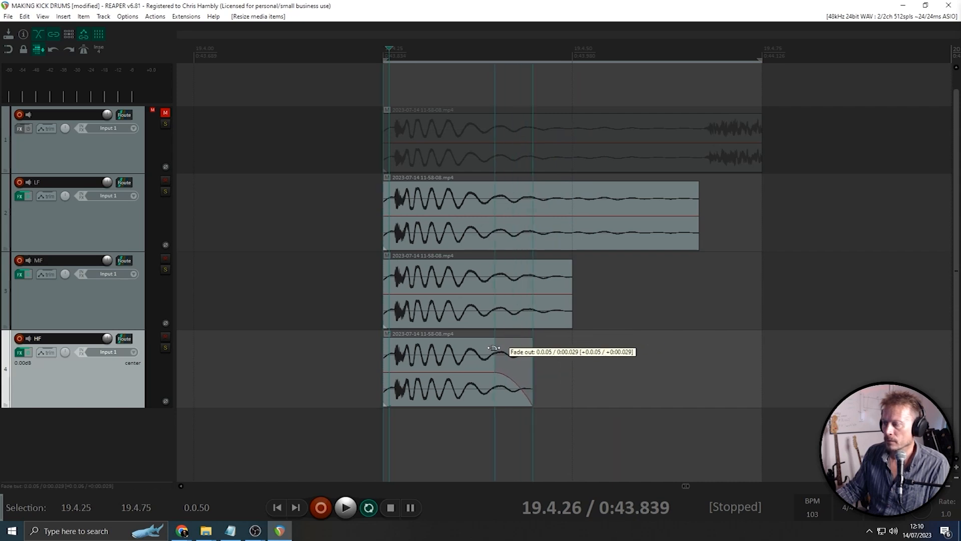
pyautogui.moveTo(571, 263); pyautogui.dragTo(536, 264)
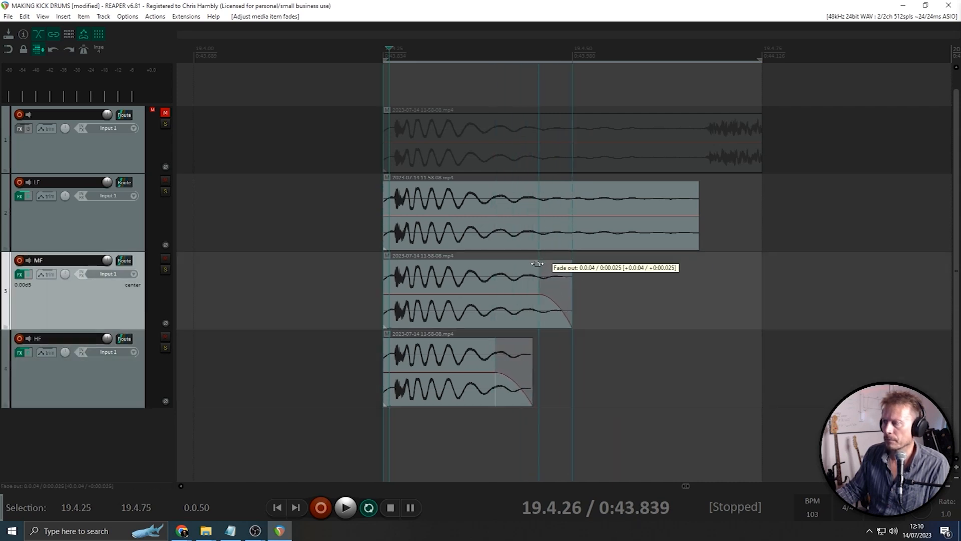
# Shorten the faded MF and HF clips further while listening to the loop, keeping the HF clip the shortest.
pyautogui.press('space')
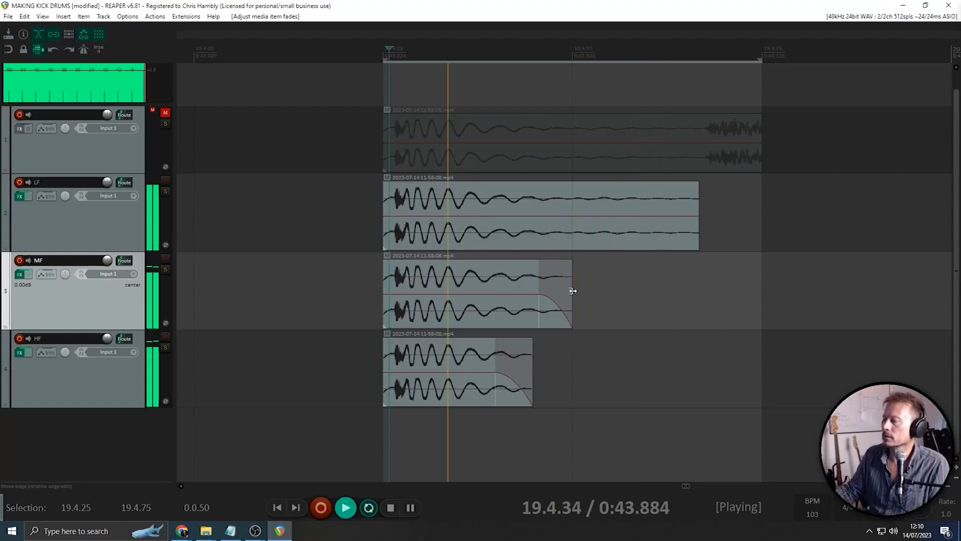
pyautogui.moveTo(571, 294); pyautogui.dragTo(492, 305)
pyautogui.moveTo(529, 369); pyautogui.dragTo(451, 374)
pyautogui.press('space')
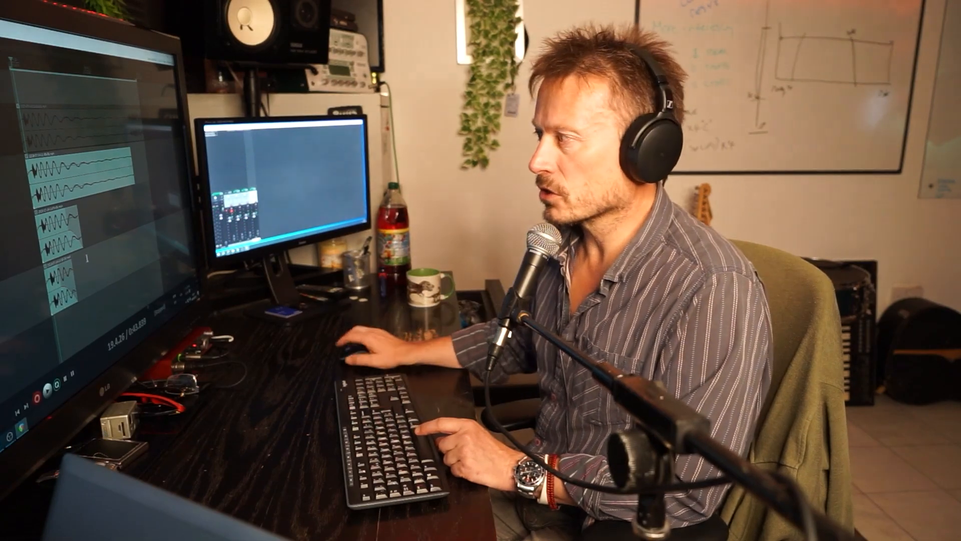
# Move the start of the time selection to 0:43.843, just before the kick's transient.
pyautogui.scroll(3, 86, 258)
pyautogui.scroll(-1, 86, 258)
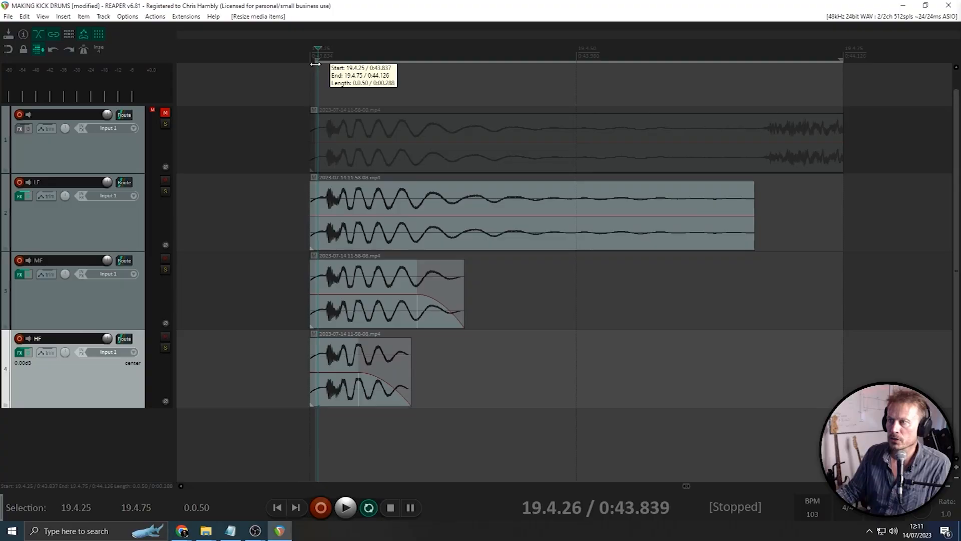
pyautogui.click(320, 64)
pyautogui.scroll(5, 299, 200)
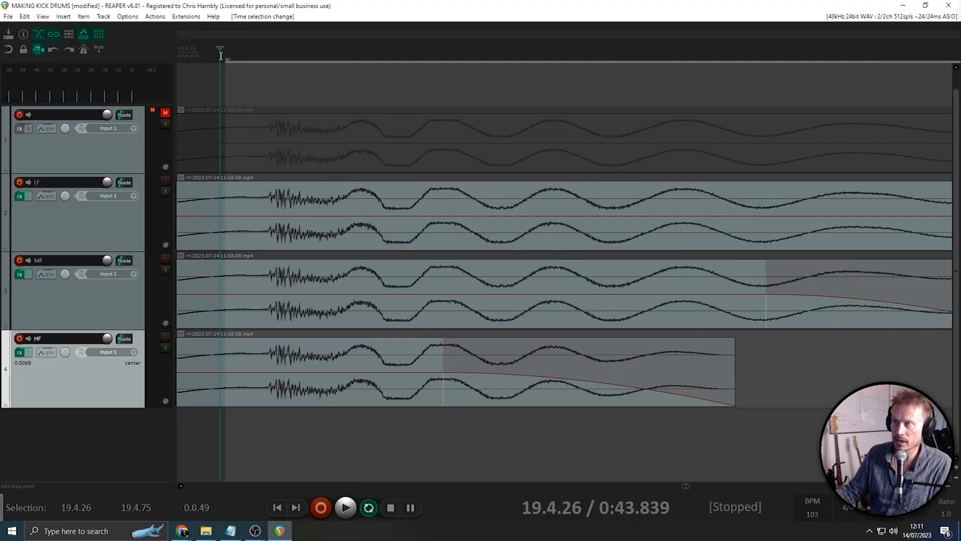
pyautogui.moveTo(226, 59); pyautogui.dragTo(258, 71)
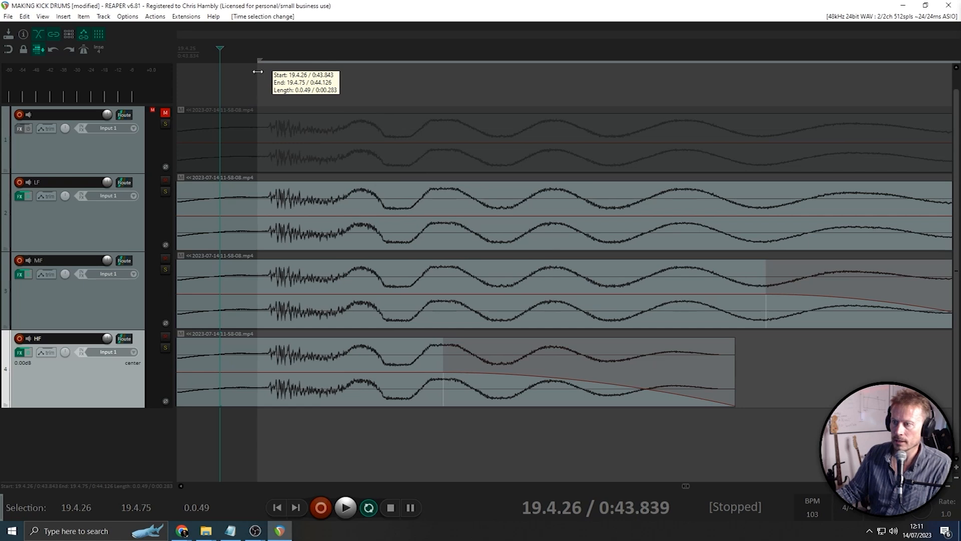
pyautogui.scroll(-5, 252, 65)
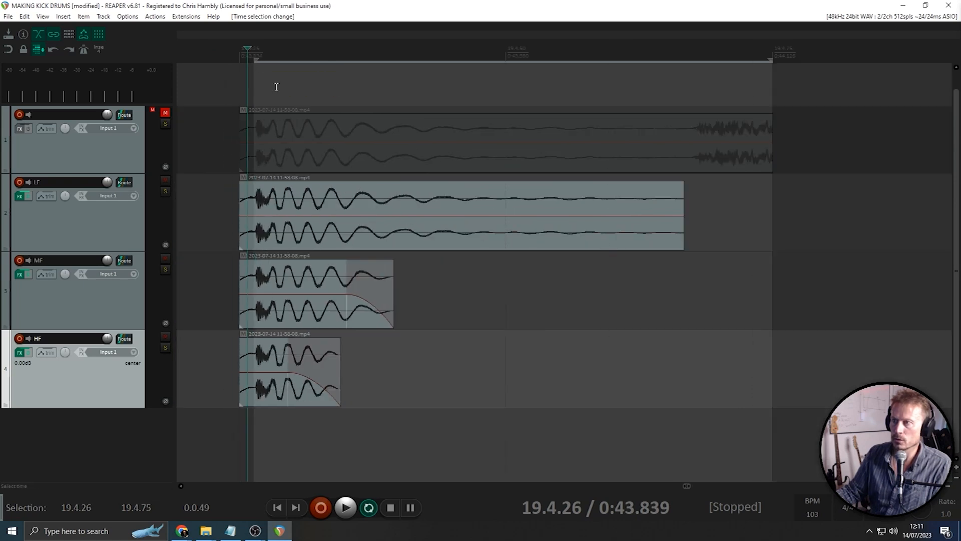
# Solo the LF track during loop playback, add a fade-out over roughly the last 40% of its clip, and shorten the clip slightly.
pyautogui.press('space')
pyautogui.scroll(3, 301, 231)
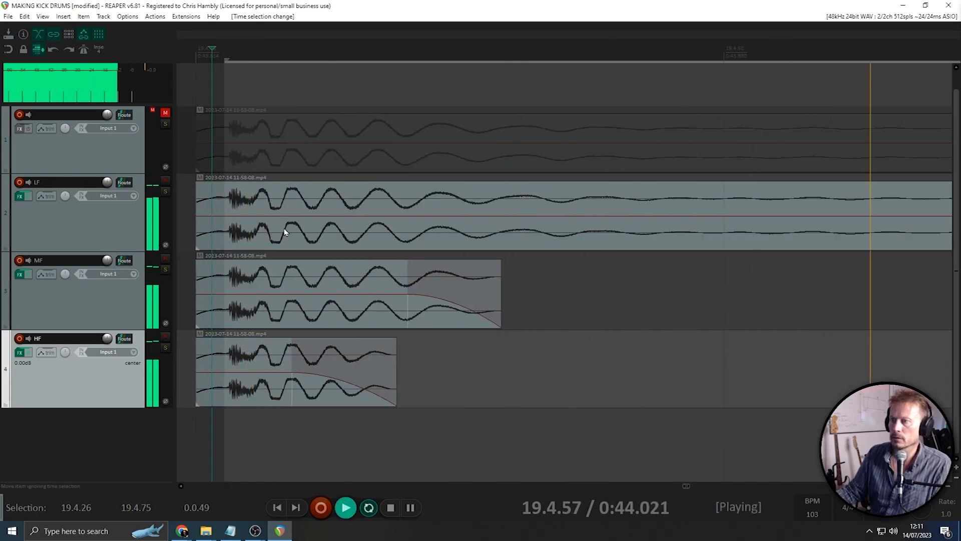
pyautogui.scroll(-3, 375, 250)
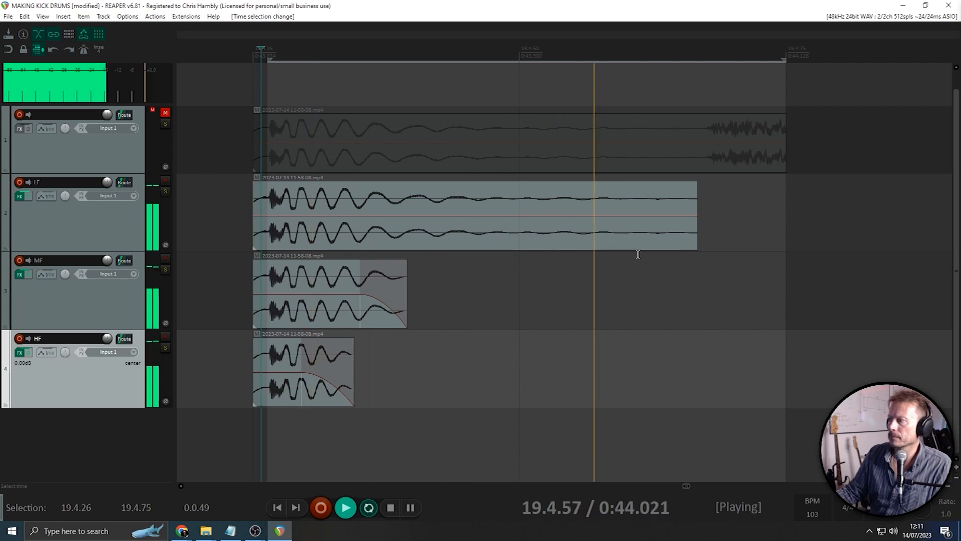
pyautogui.click(165, 191)
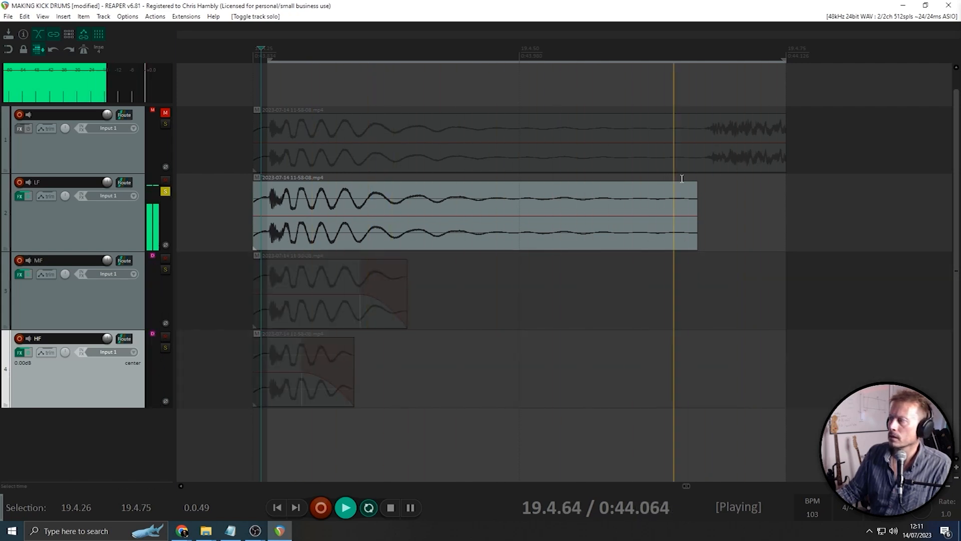
pyautogui.moveTo(696, 188); pyautogui.dragTo(519, 194)
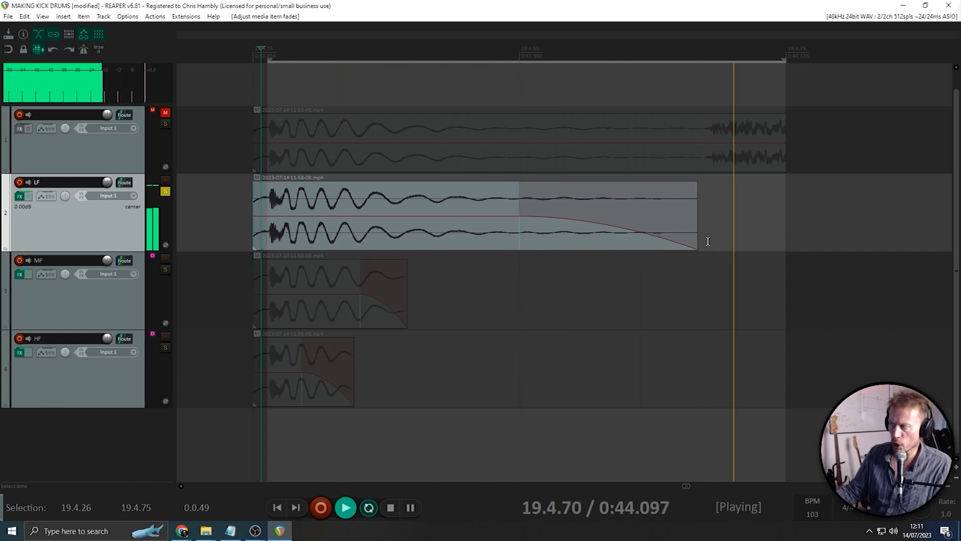
pyautogui.moveTo(696, 234); pyautogui.dragTo(655, 241)
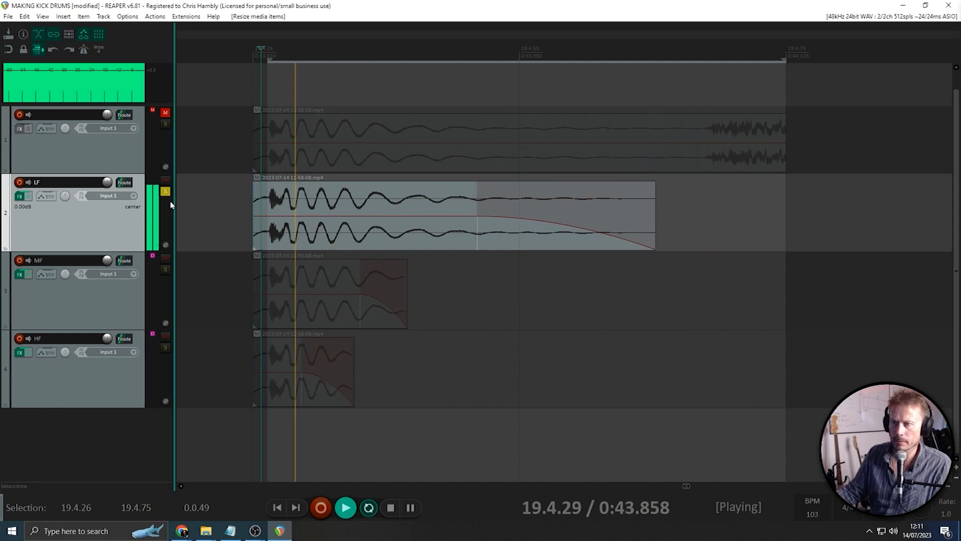
# Switch the solo from LF to the MF track and shorten the MF clip to end just past the HF clip.
pyautogui.click(166, 270)
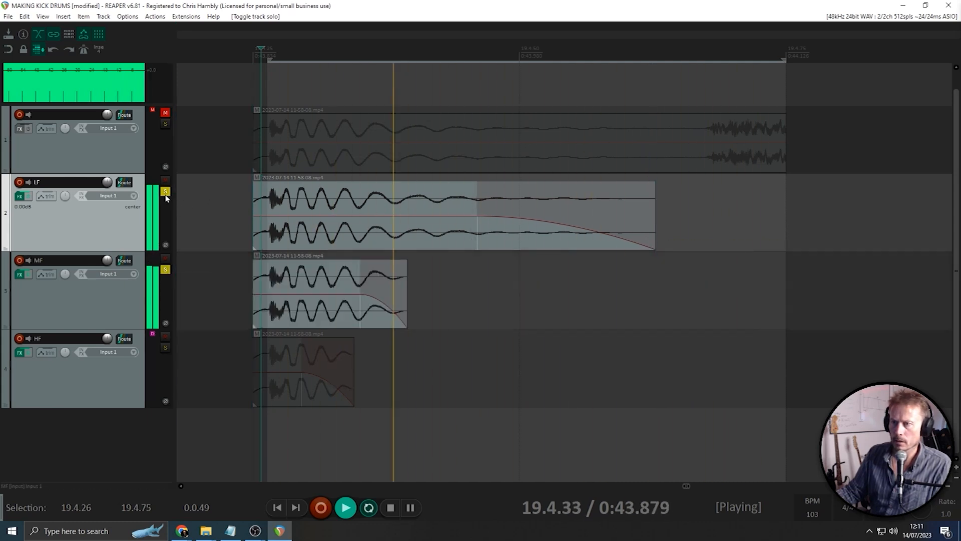
pyautogui.click(166, 193)
pyautogui.moveTo(405, 291); pyautogui.dragTo(358, 295)
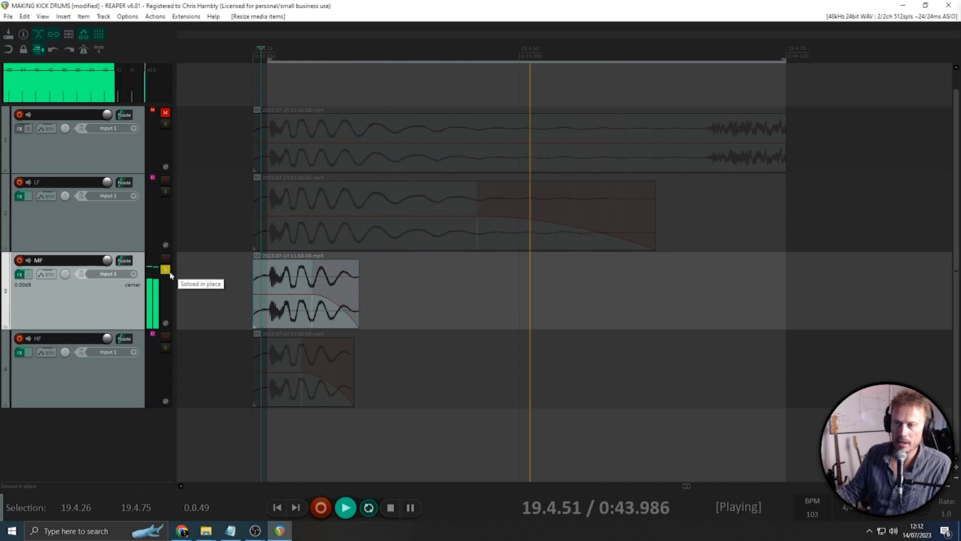
# Switch the solo to the HF track, shorten its clip slightly so it ends before the MF clip, and unsolo it.
pyautogui.click(166, 347)
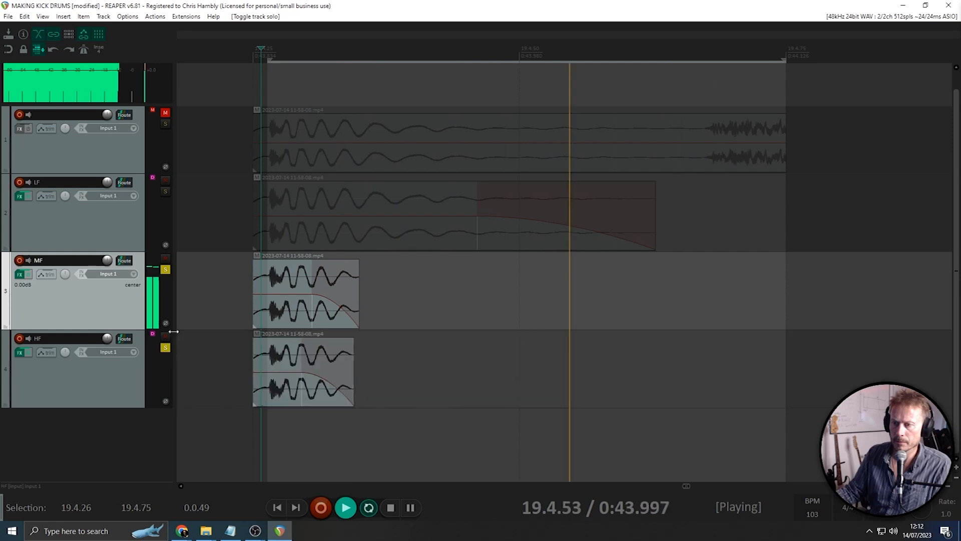
pyautogui.click(165, 269)
pyautogui.moveTo(350, 364)
pyautogui.mouseDown()
pyautogui.moveTo(322, 361)
pyautogui.moveTo(340, 364)
pyautogui.mouseUp()
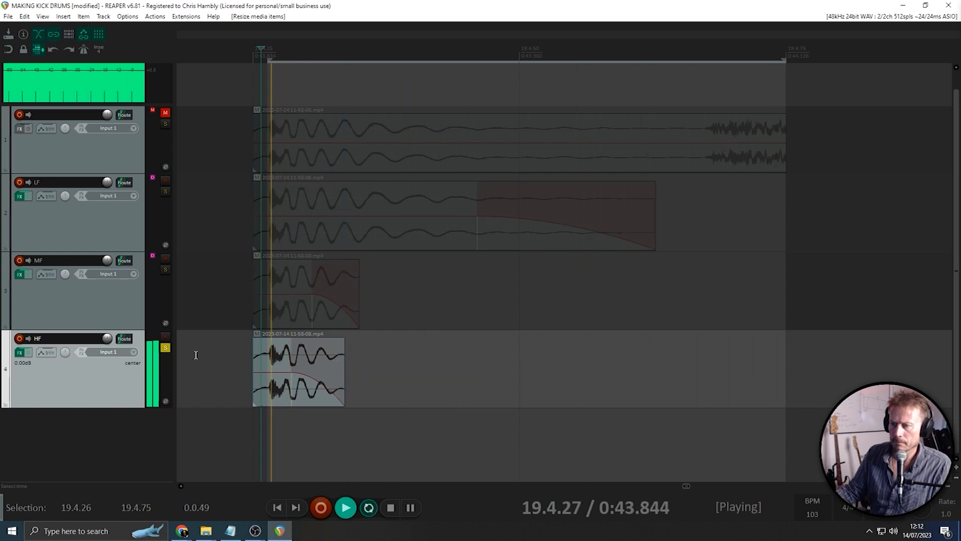
pyautogui.click(167, 350)
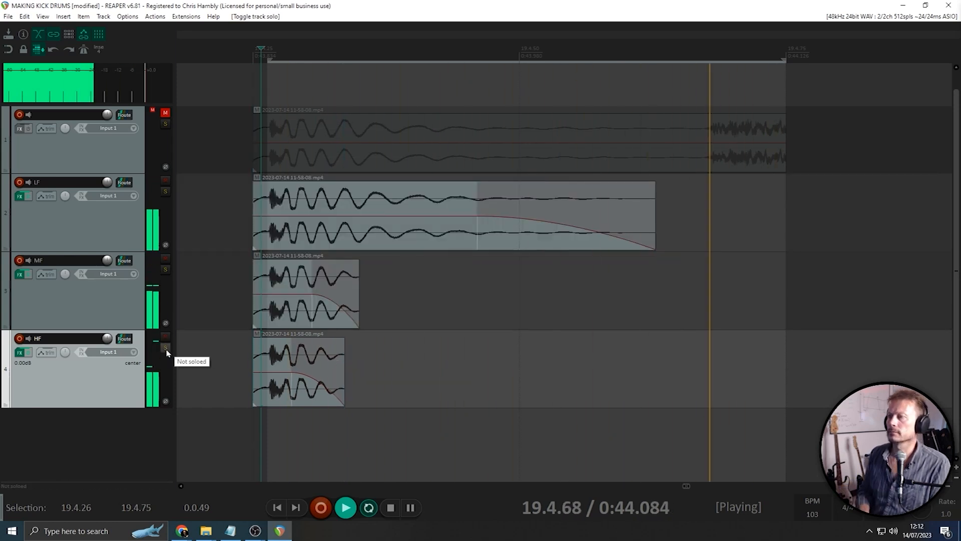